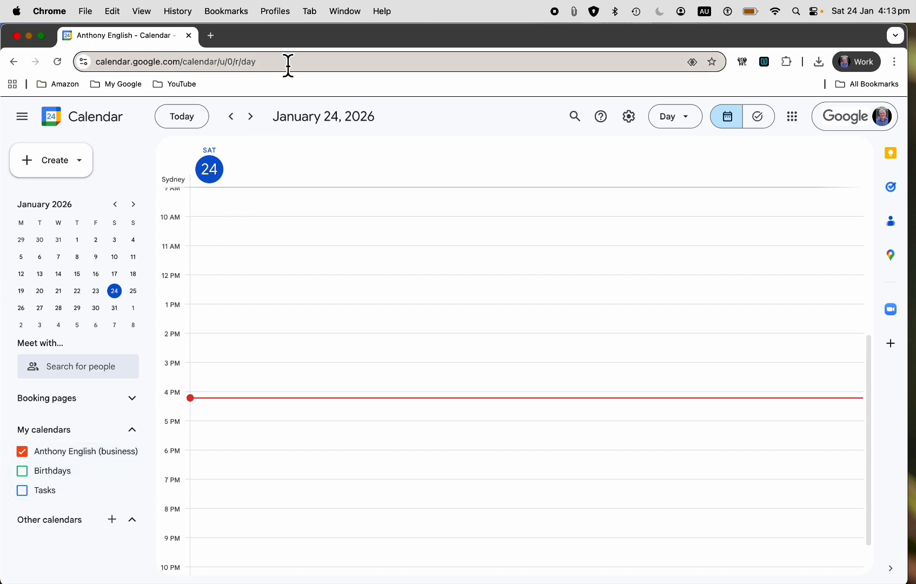
Step: Create a new calendar named NSW School Dates, leaving its description empty
click(112, 520)
click(160, 440)
text(NSW School Date)
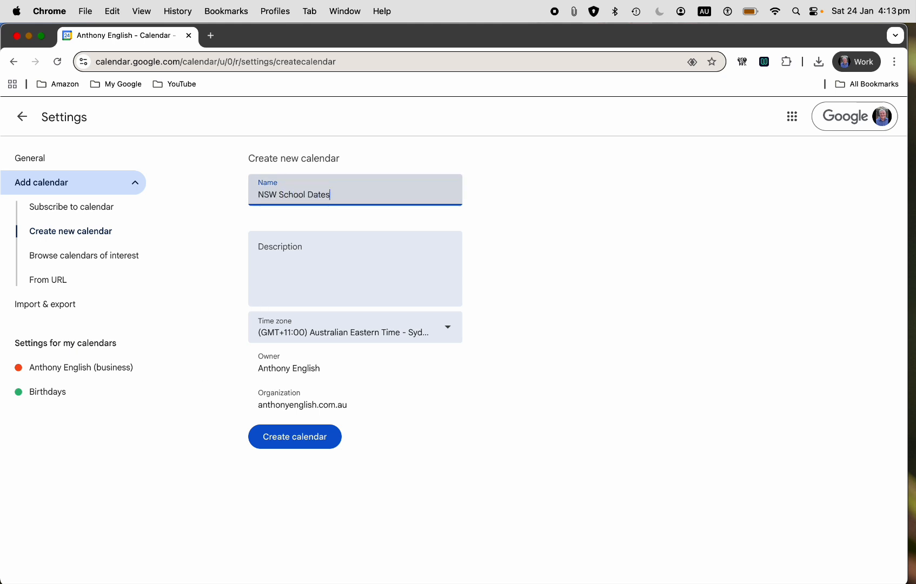
text(s)
click(327, 269)
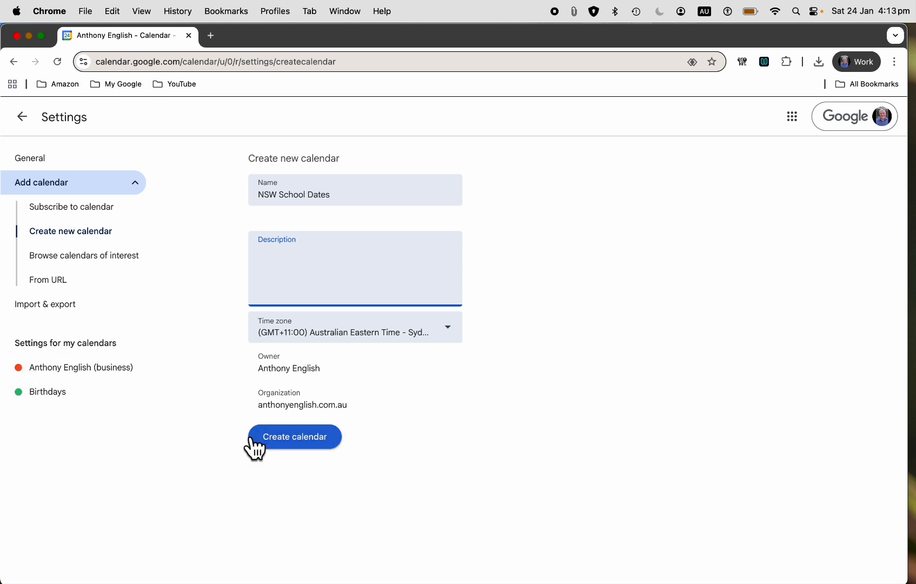
click(309, 449)
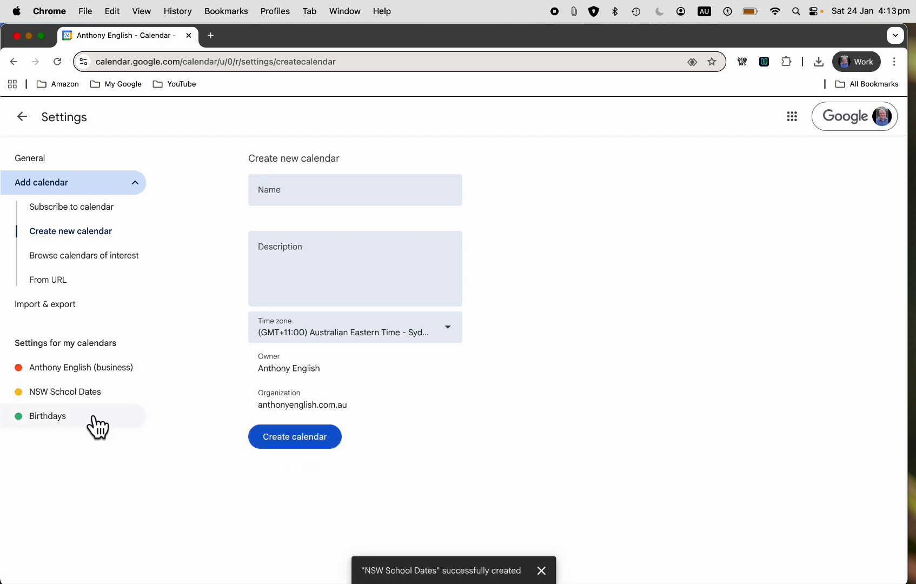
Step: Import the file 2026Calendar_v2.ics from the Downloads folder into the NSW School Dates calendar
click(84, 402)
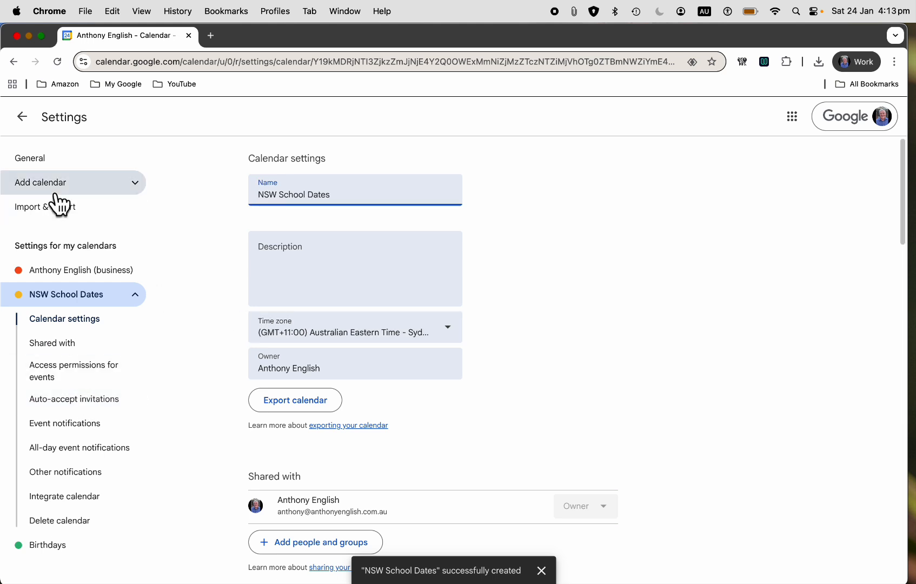
click(49, 212)
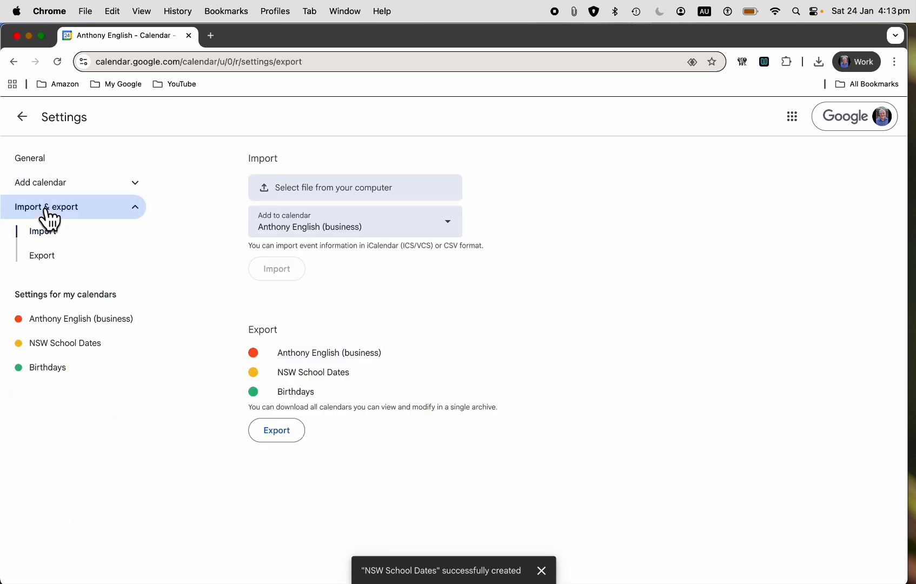
click(339, 193)
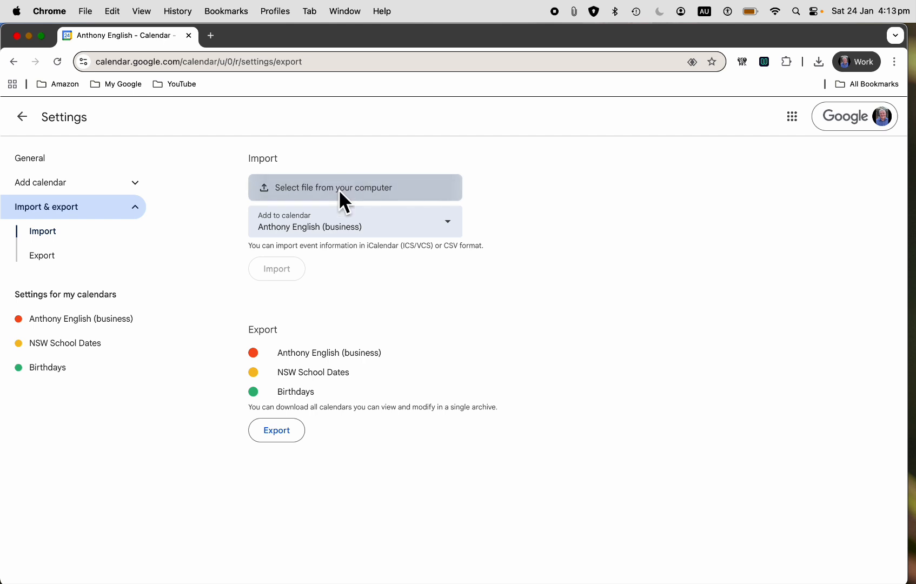
click(173, 141)
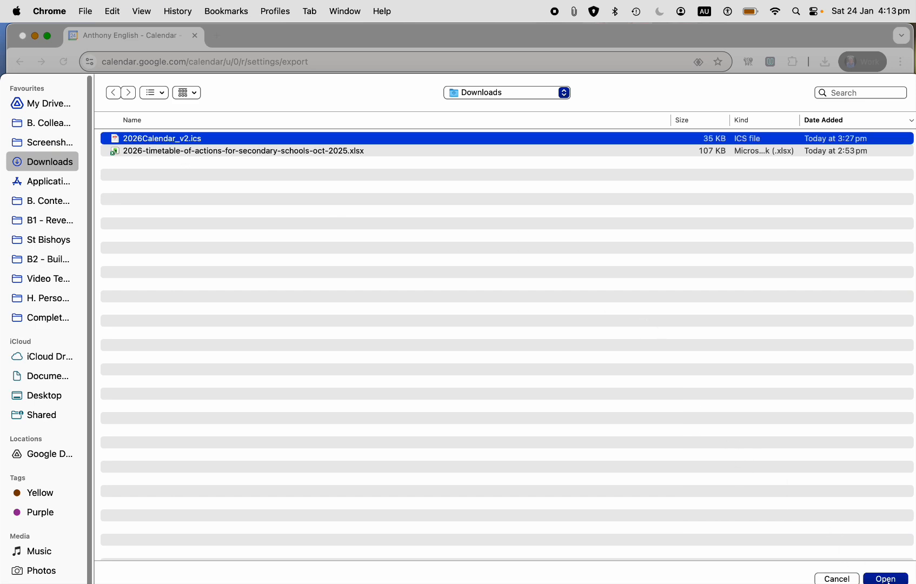
click(889, 580)
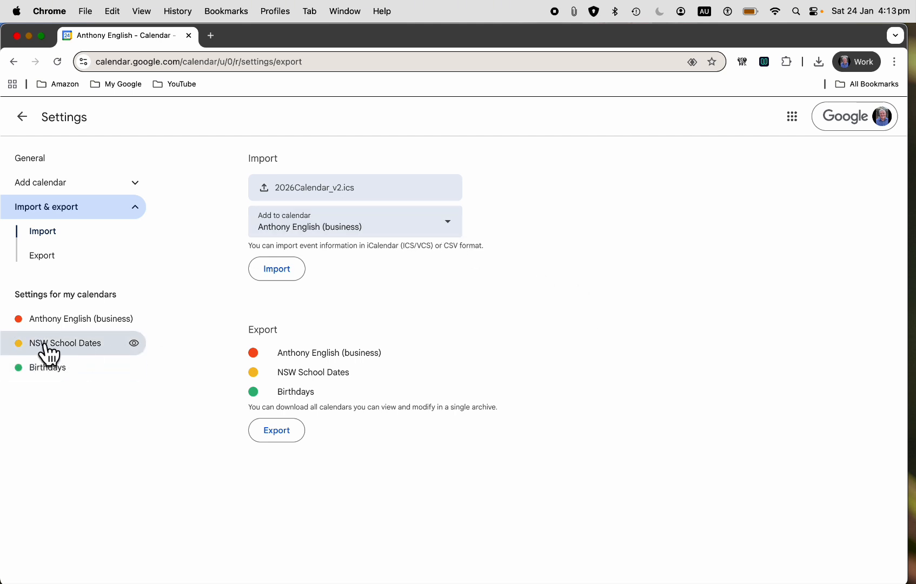
click(435, 230)
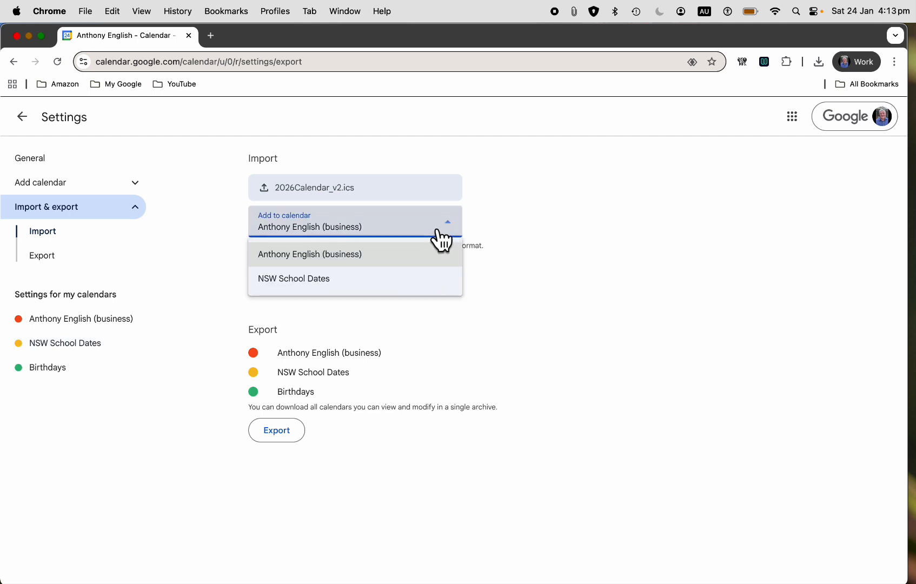
click(316, 280)
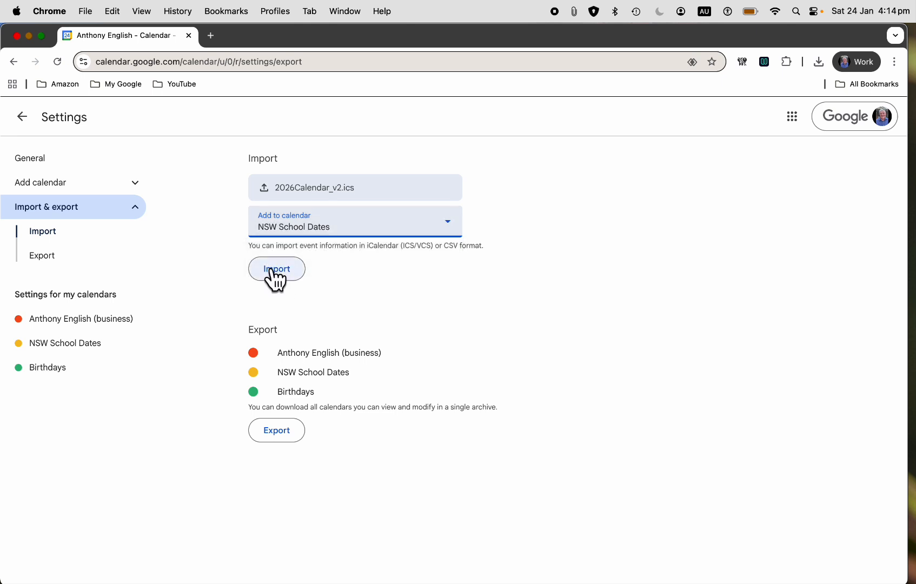
click(274, 273)
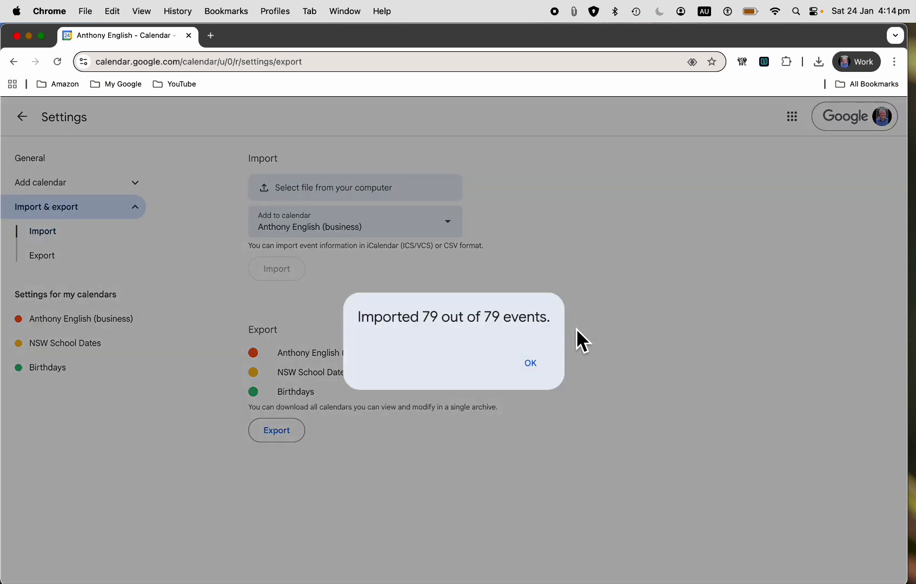
click(530, 363)
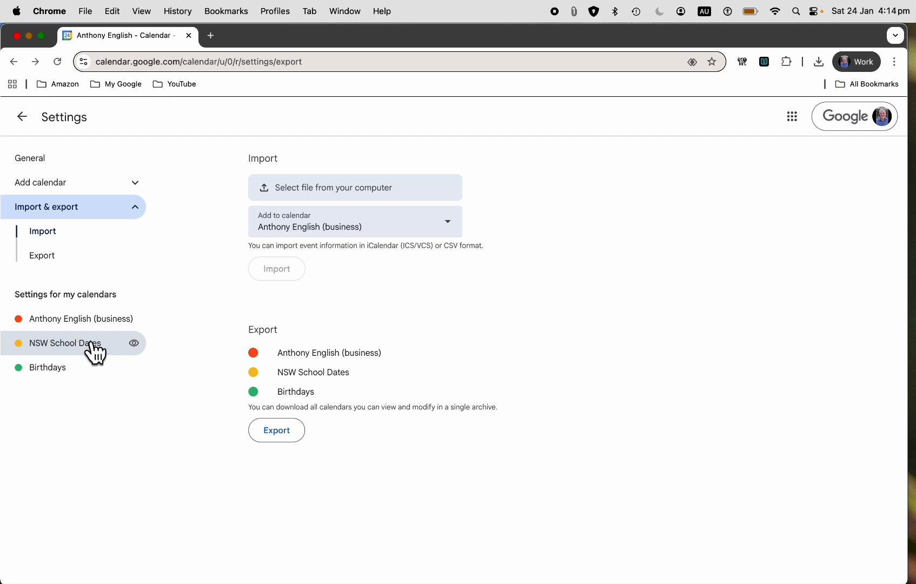
Step: Copy the shareable link of the NSW School Dates calendar from its settings and sharing options
click(25, 120)
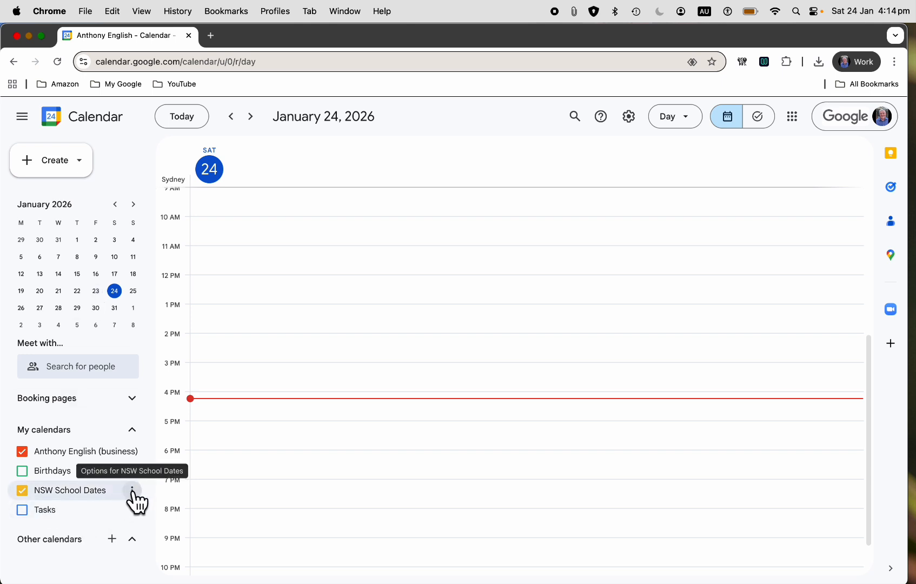
click(133, 491)
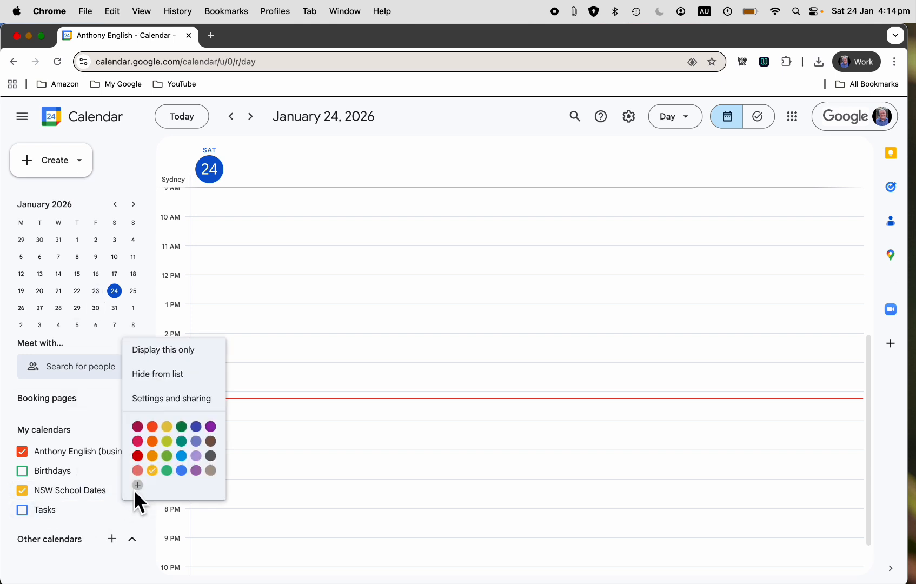
click(195, 401)
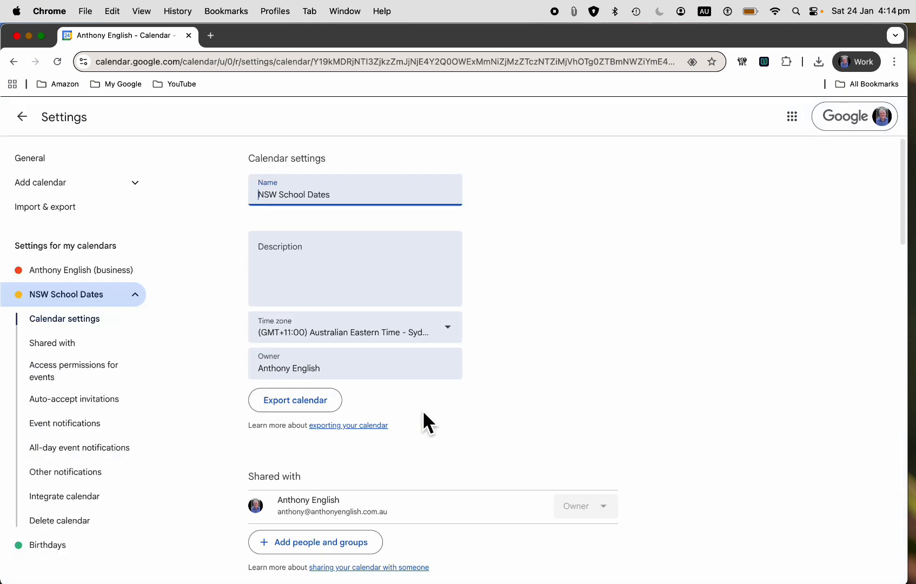
scroll(423, 413, down, 5)
scroll(422, 410, down, 2)
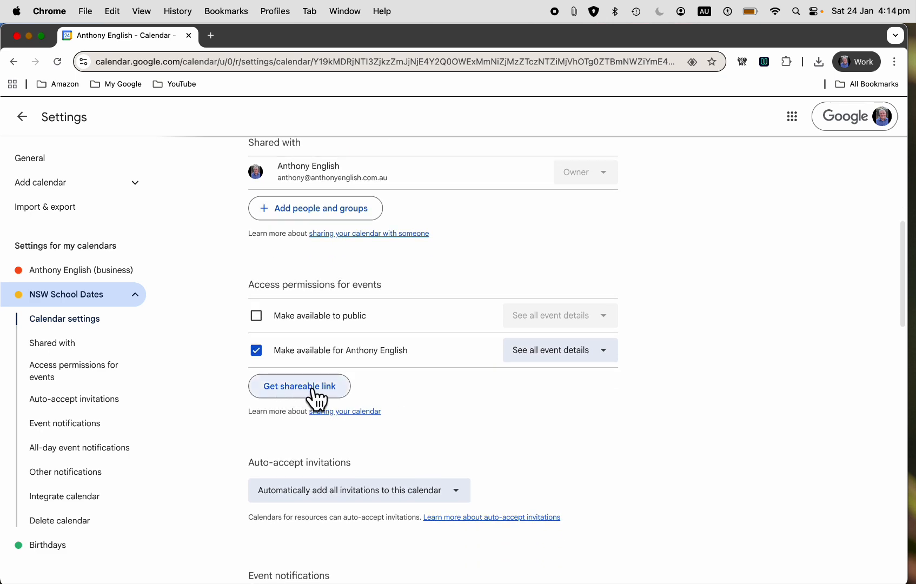
click(316, 389)
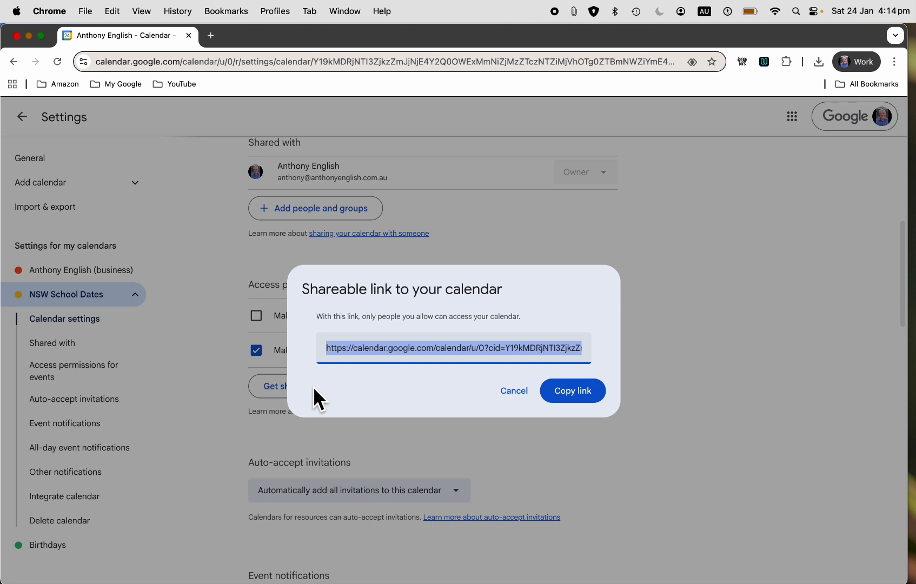
click(574, 392)
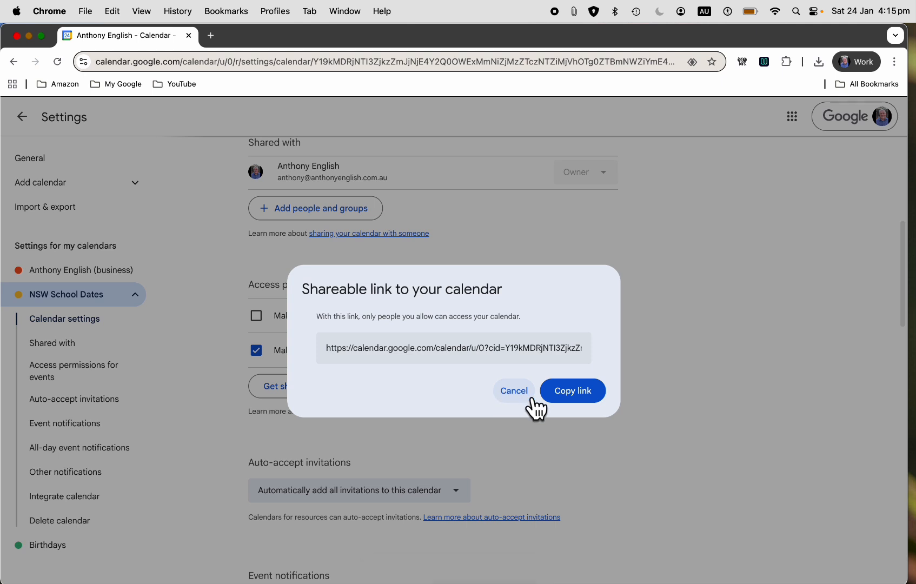
click(514, 391)
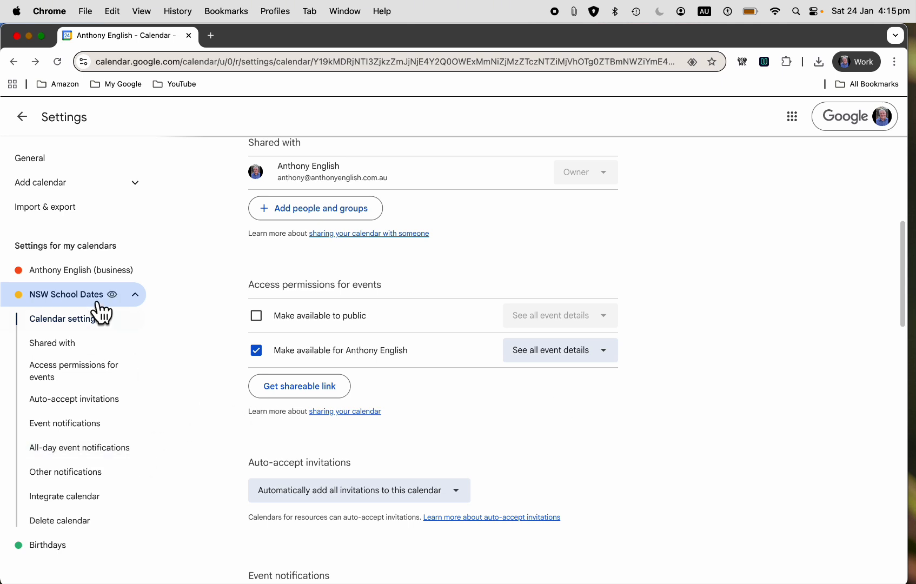
Step: Start adding a calendar from a URL and paste the copied shareable link as its address
click(136, 296)
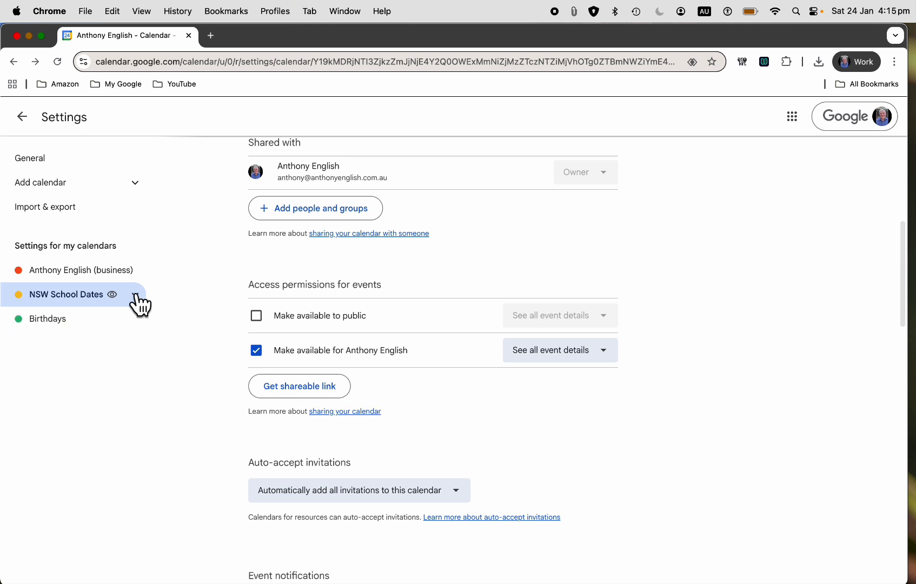
click(100, 193)
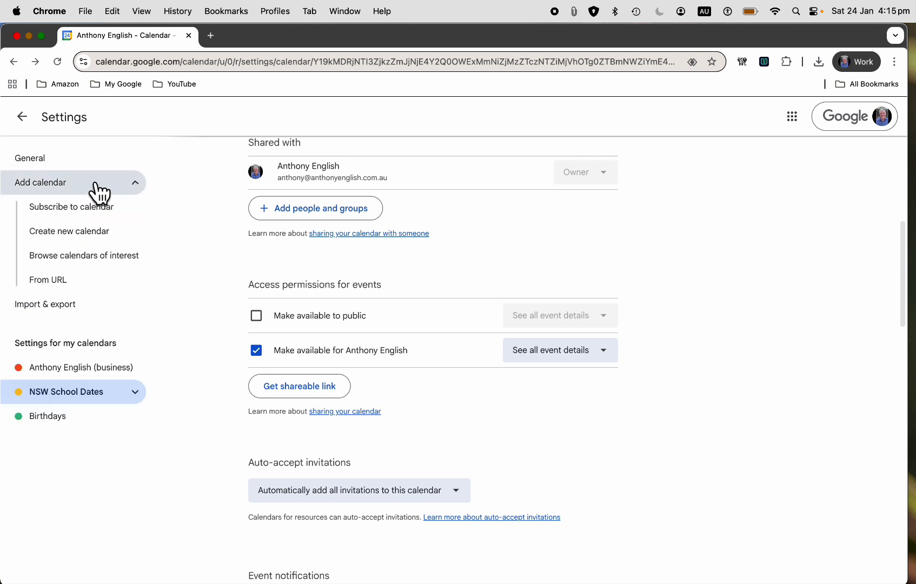
click(76, 281)
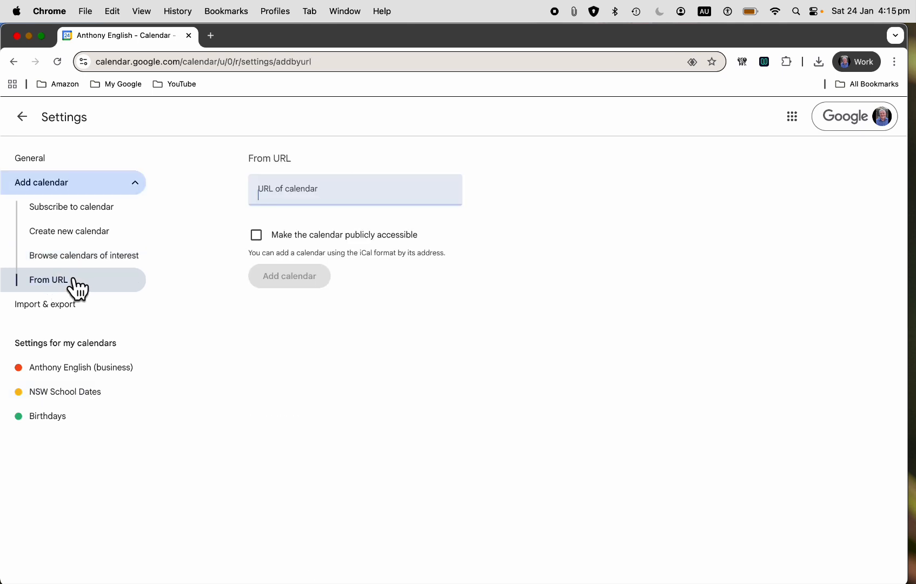
click(332, 181)
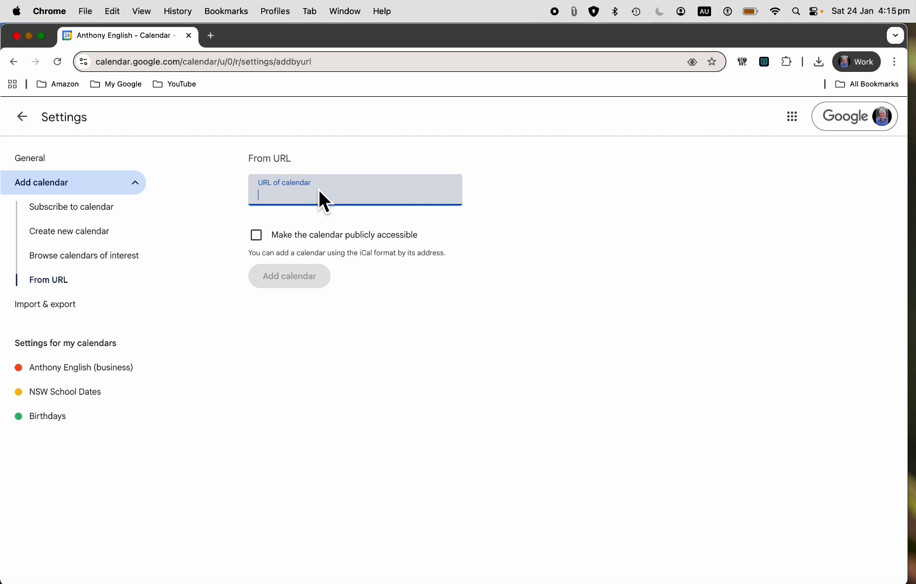
key(super+v)
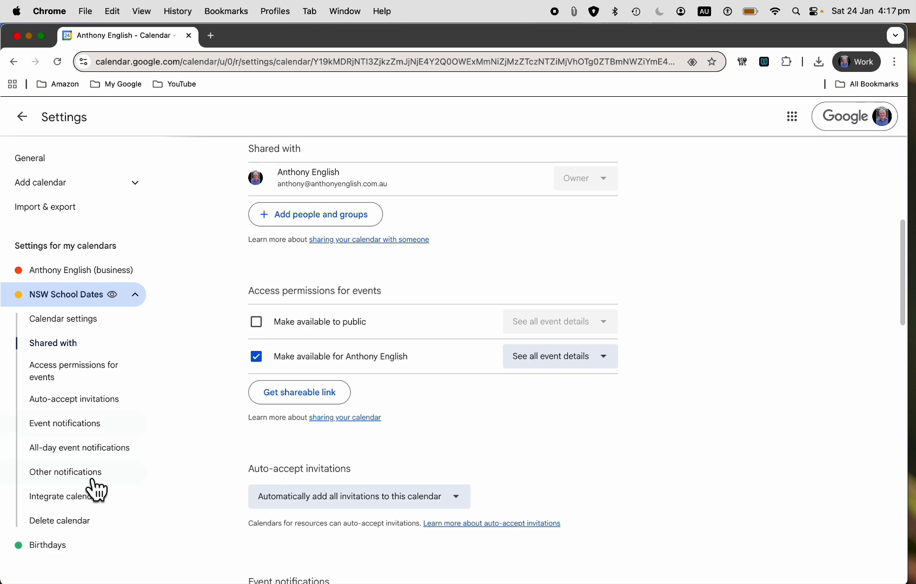
Step: Permanently delete the NSW School Dates calendar and check the list of remaining calendars in the settings
click(63, 528)
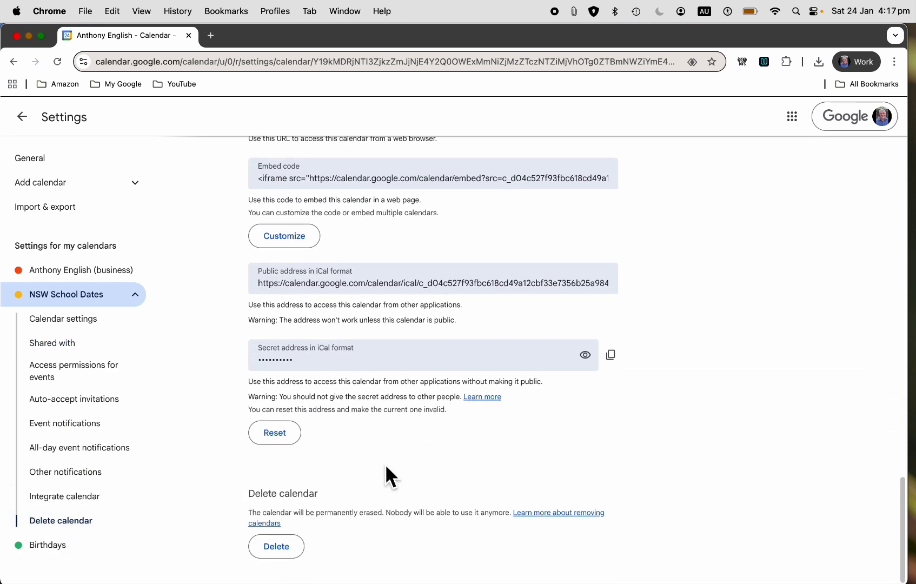
click(277, 548)
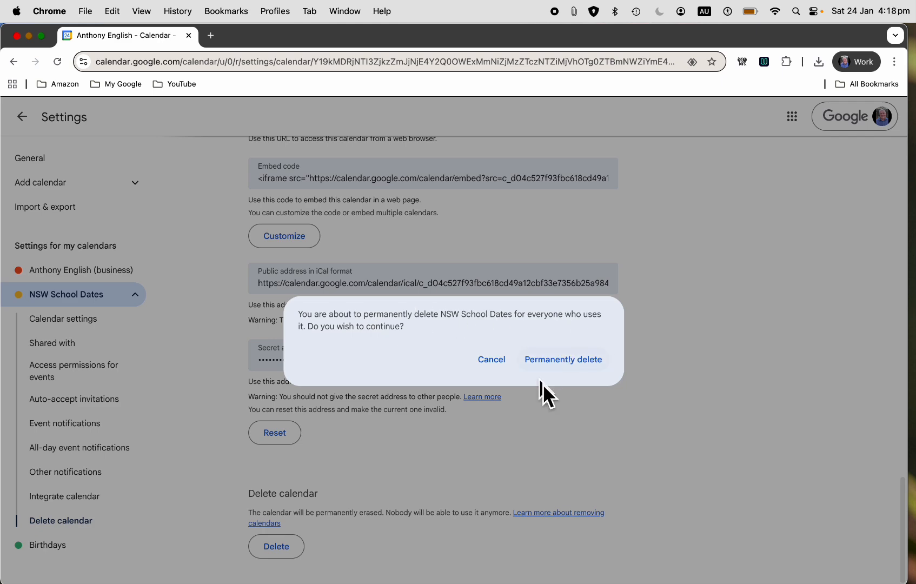
click(565, 360)
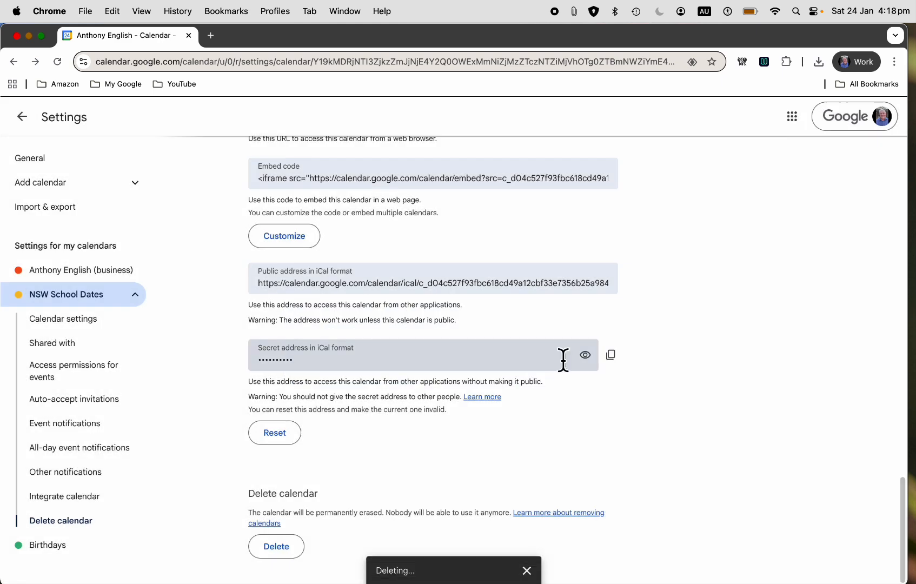
click(68, 294)
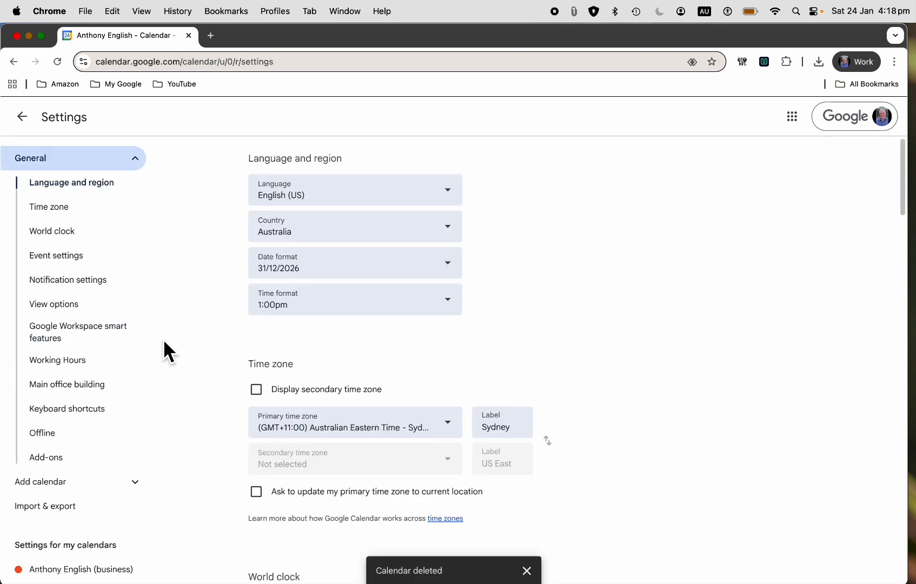
scroll(155, 377, down, 5)
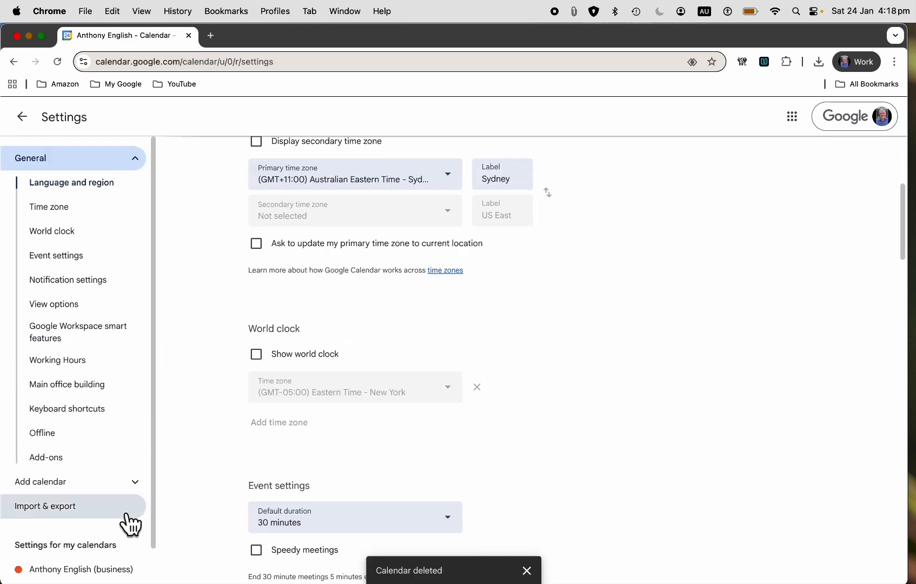
scroll(129, 524, down, 2)
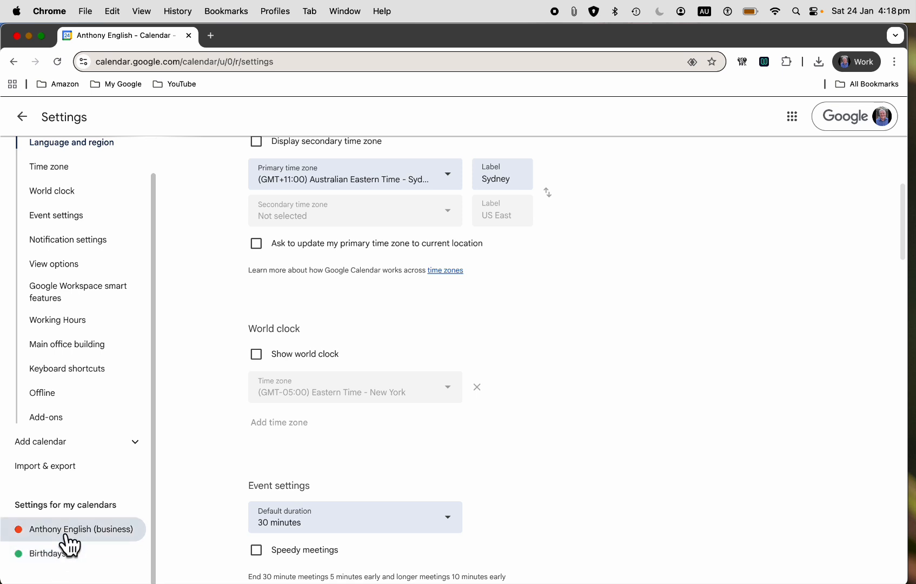